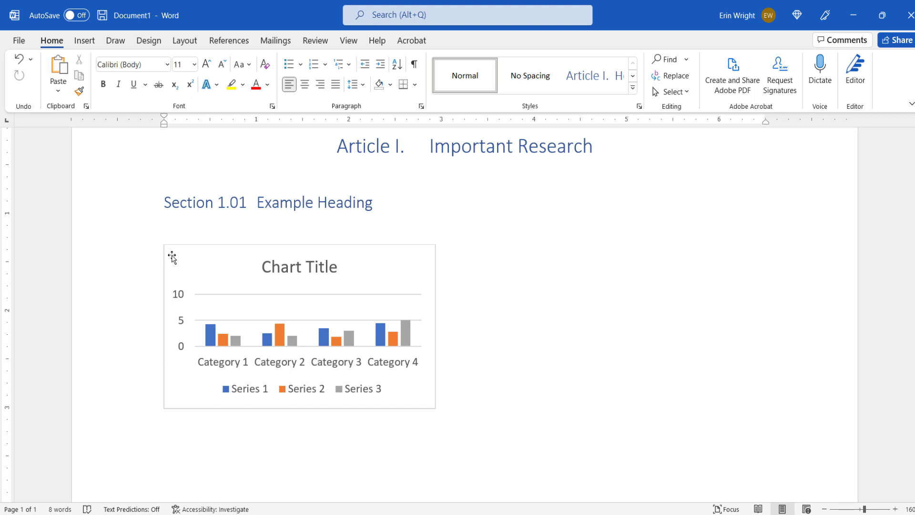
Start a caption for the chart, keeping the Figure label and Below selected item position
{"action": "right_click", "coordinate": [177, 256]}
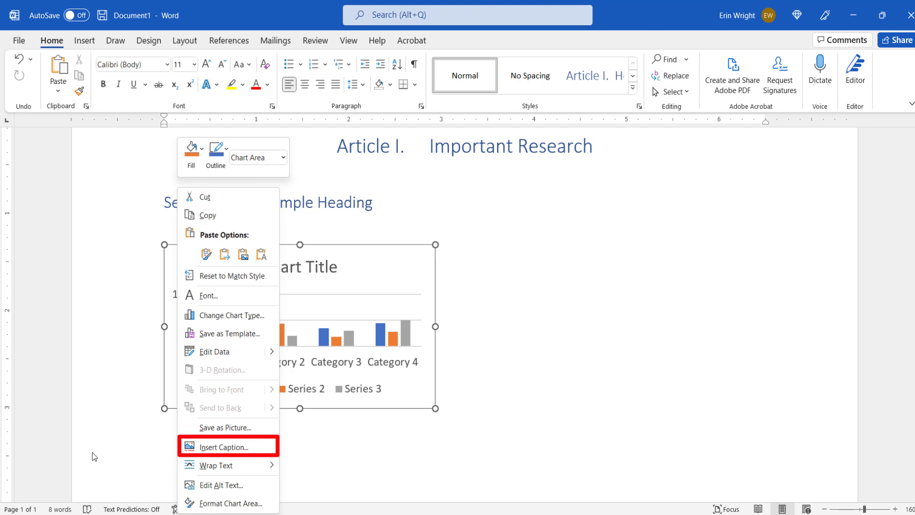
{"action": "left_click", "coordinate": [215, 447]}
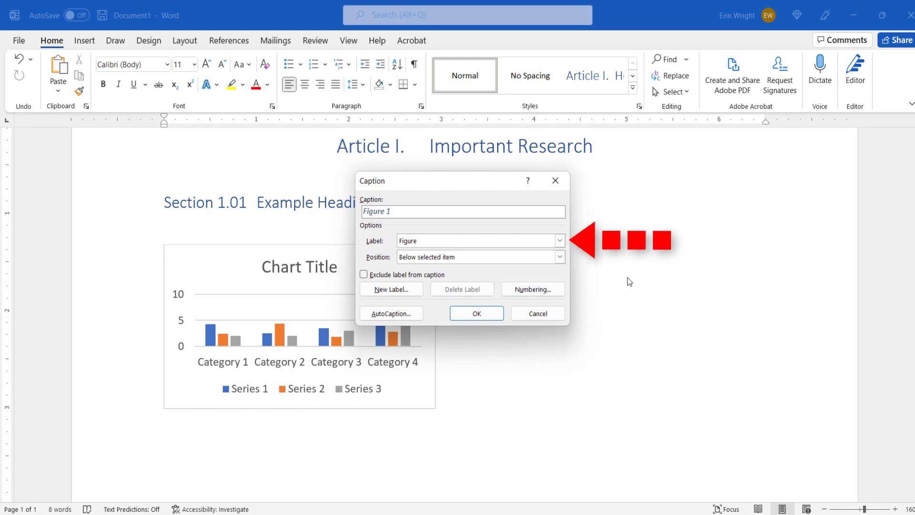
{"action": "left_click", "coordinate": [562, 241]}
{"action": "left_click", "coordinate": [562, 241]}
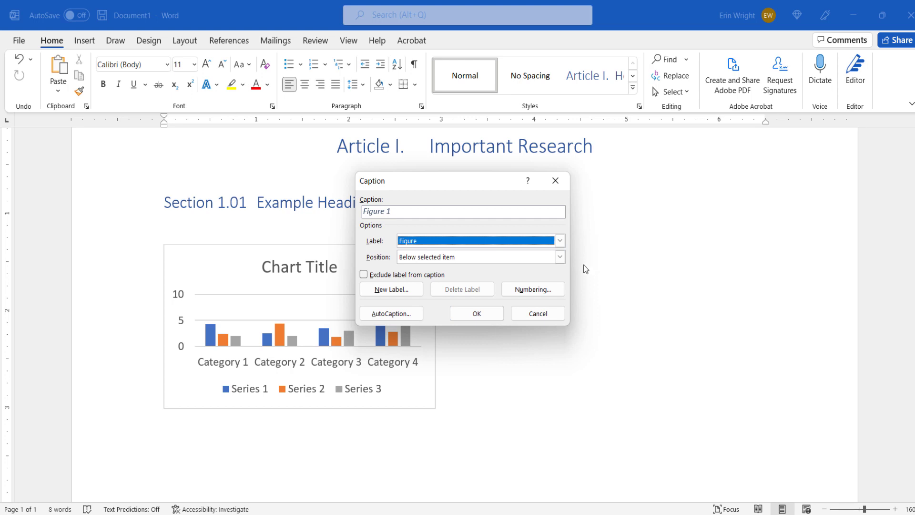
{"action": "left_click", "coordinate": [560, 258]}
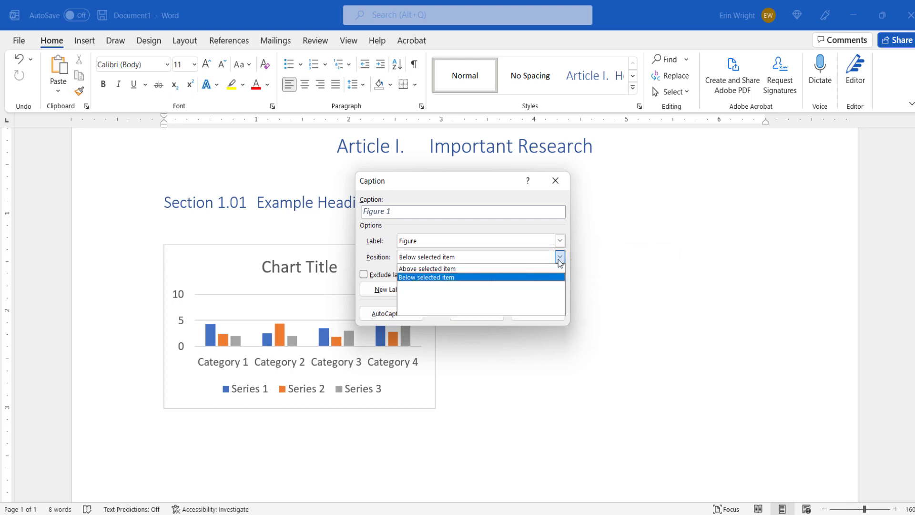
{"action": "left_click", "coordinate": [559, 259]}
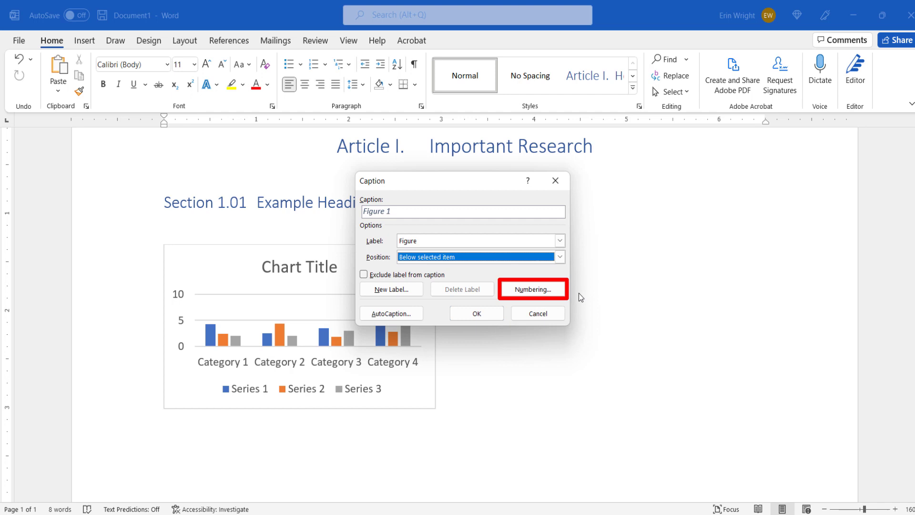
Include chapter numbers from Heading 2 with a hyphen separator, giving Figure 1.01-1
{"action": "left_click", "coordinate": [552, 293]}
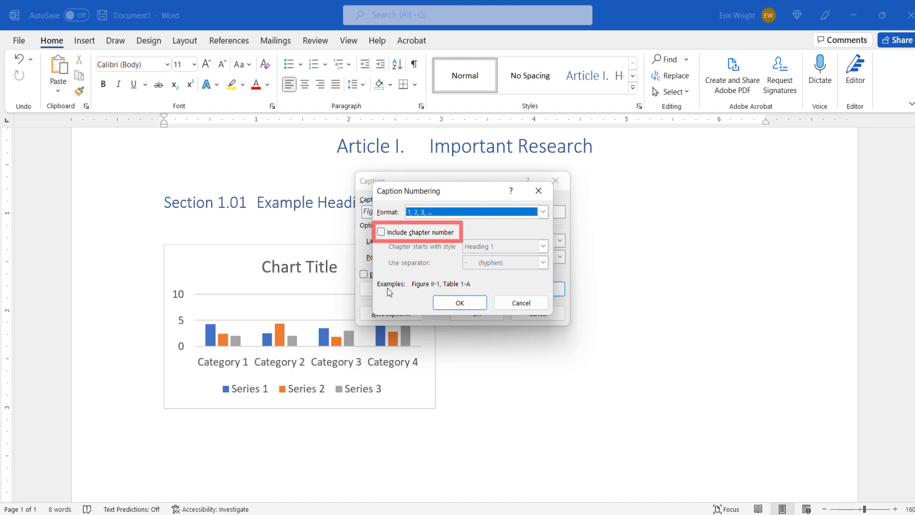
{"action": "left_click", "coordinate": [382, 233]}
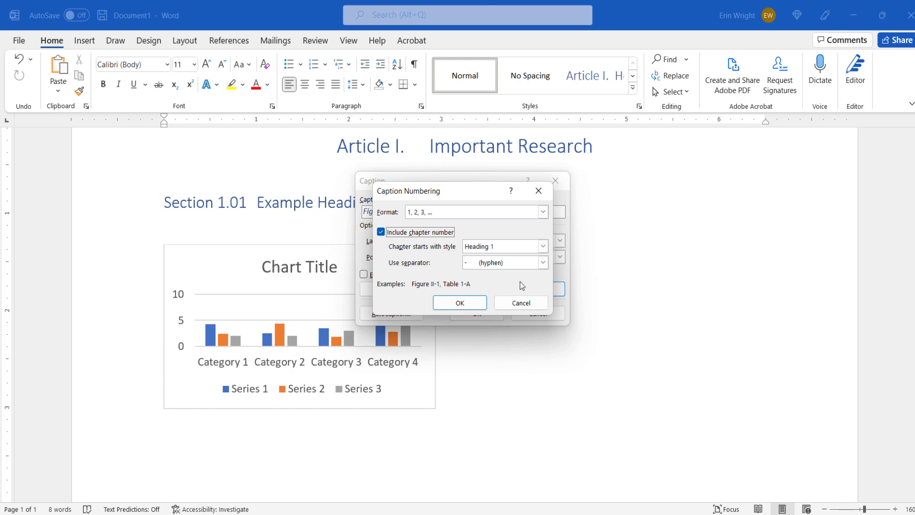
{"action": "left_click", "coordinate": [543, 247]}
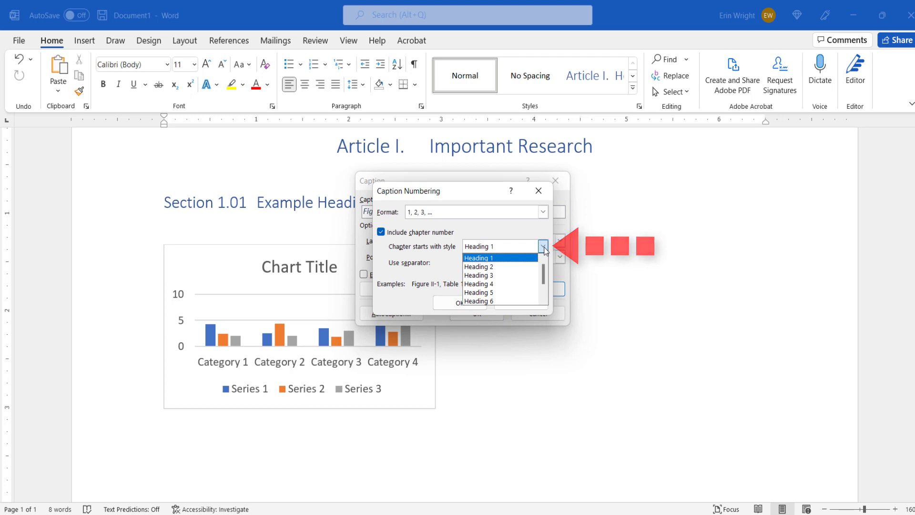
{"action": "left_click", "coordinate": [513, 267]}
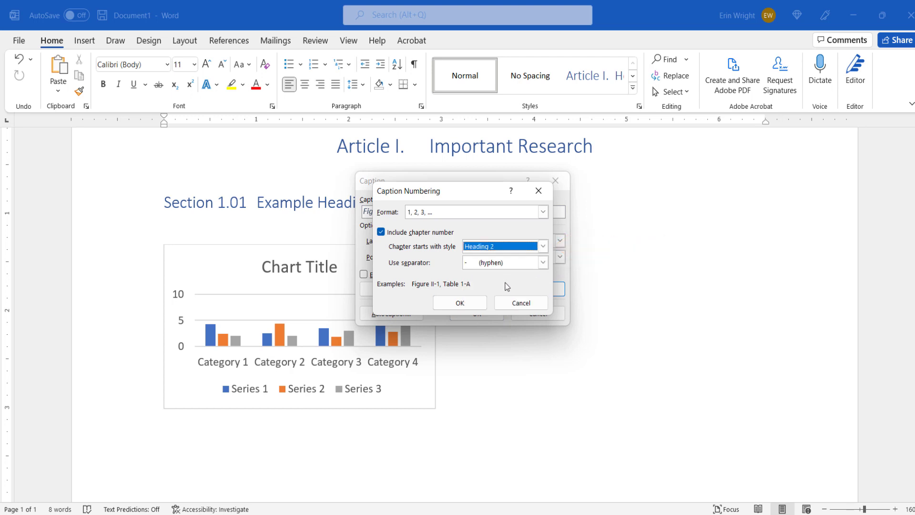
{"action": "left_click", "coordinate": [544, 263]}
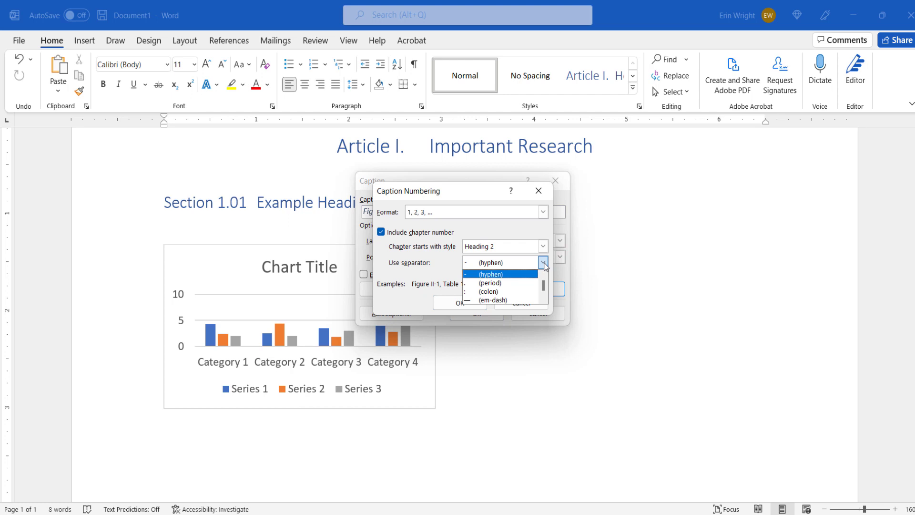
{"action": "left_click", "coordinate": [545, 265]}
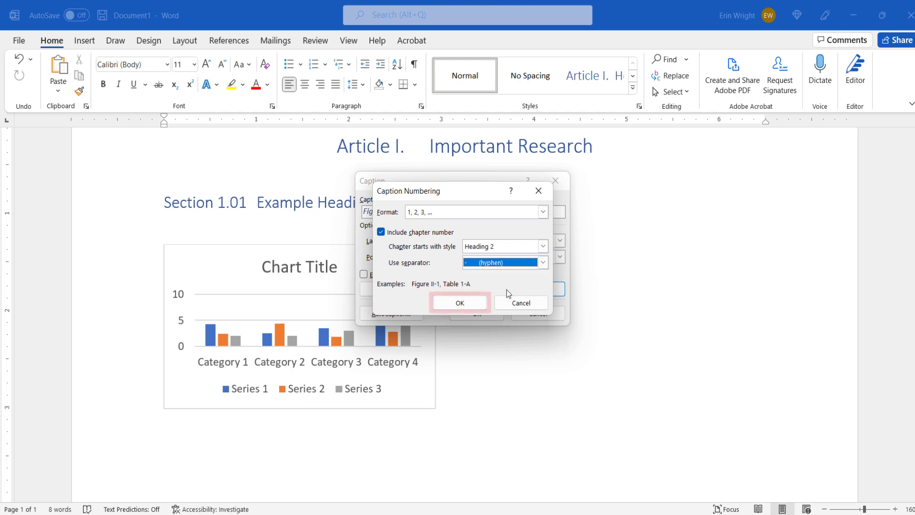
{"action": "left_click", "coordinate": [470, 307]}
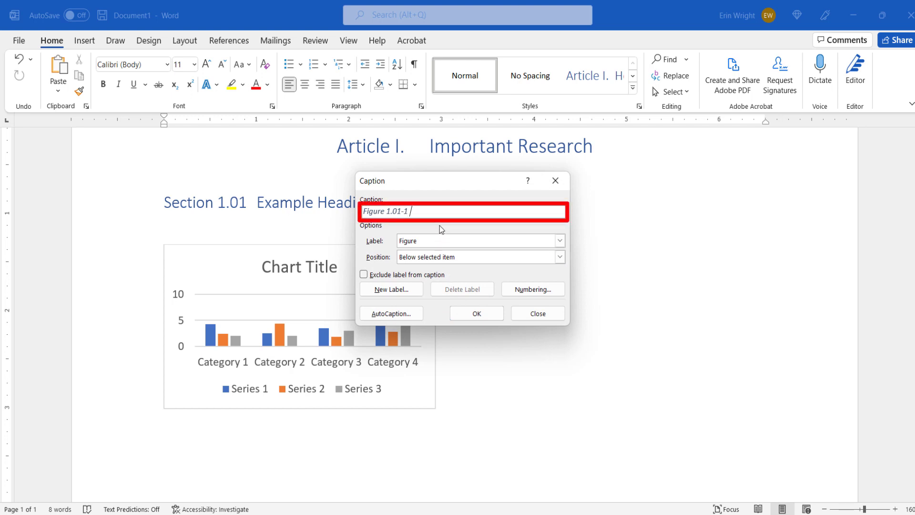
{"action": "type", "text": "Example Caption Text"}
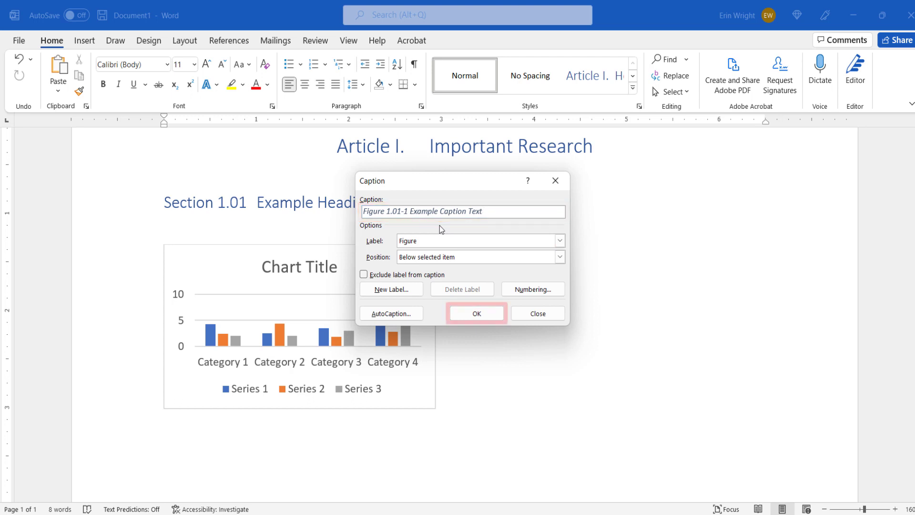
Insert the Figure 1.01-1 Example Caption Text caption below the chart
{"action": "left_click", "coordinate": [466, 313]}
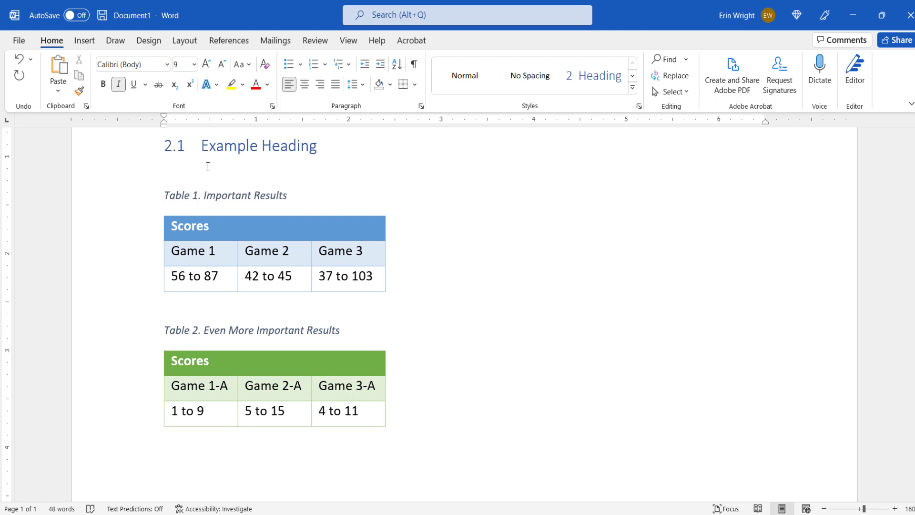
Select the Table 1. Important Results title and bring up its caption settings from References
{"action": "left_click_drag", "start_coordinate": [164, 196], "coordinate": [290, 197]}
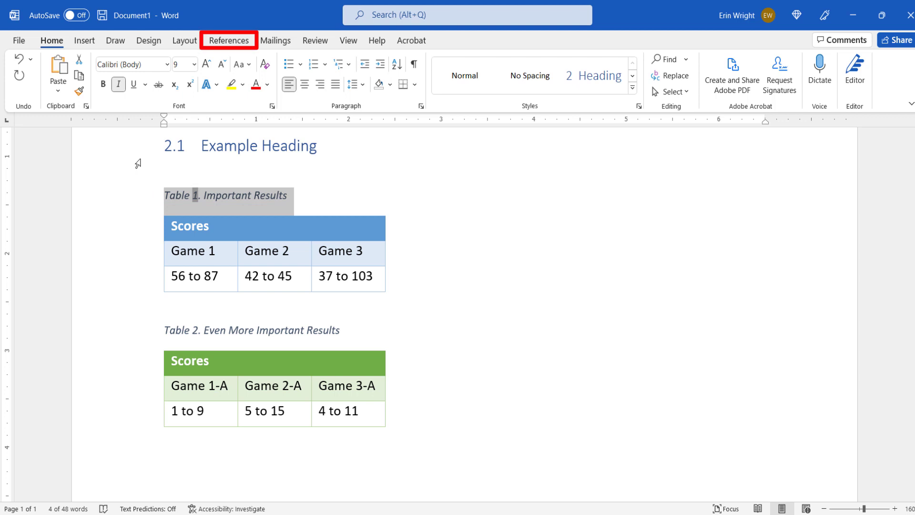
{"action": "left_click", "coordinate": [233, 41]}
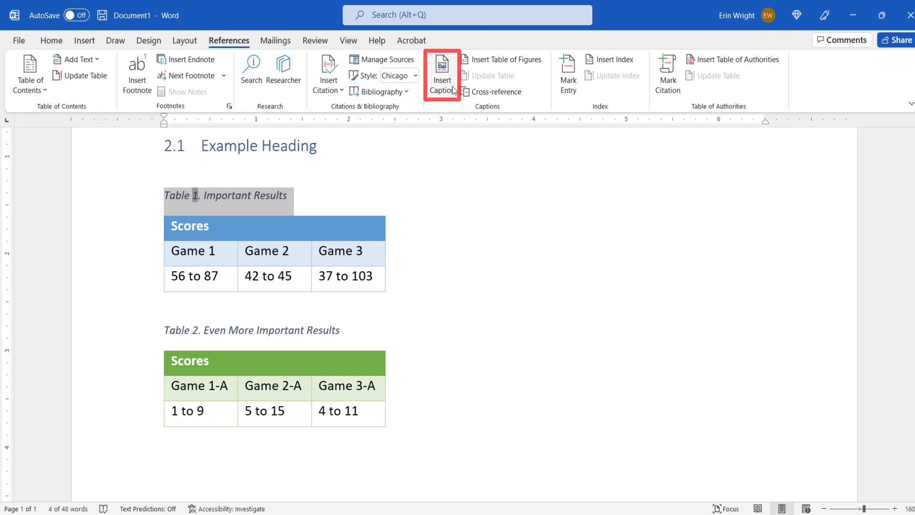
{"action": "left_click", "coordinate": [442, 75]}
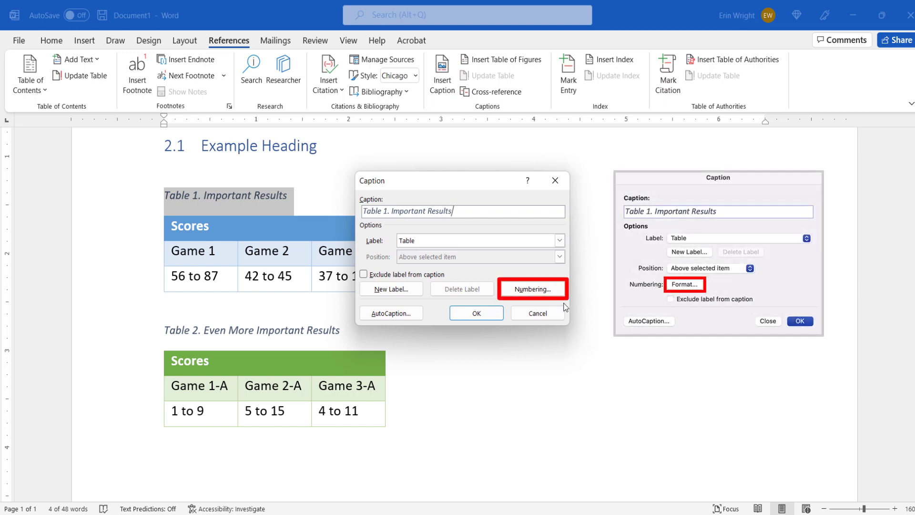
Number table captions with Heading 2 chapter numbers and a hyphen, giving Table 2.1-1 and 2.1-2
{"action": "left_click", "coordinate": [548, 292]}
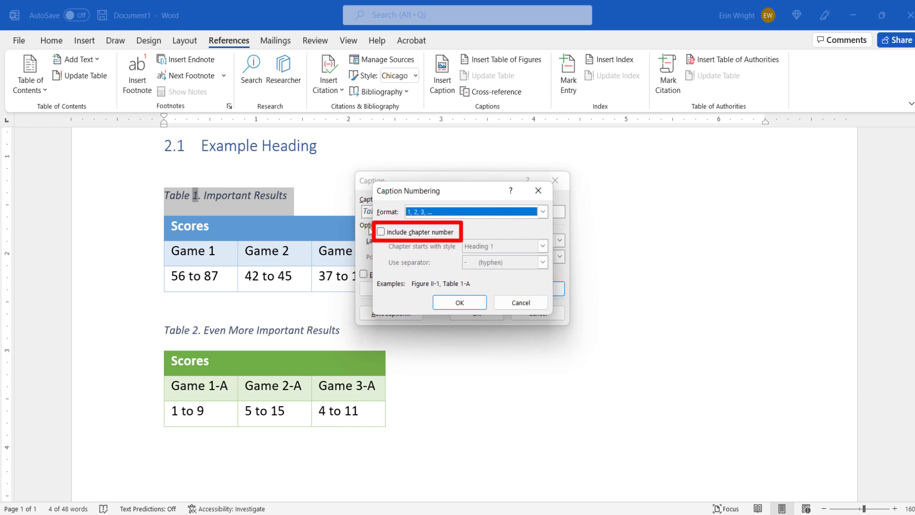
{"action": "left_click", "coordinate": [381, 232]}
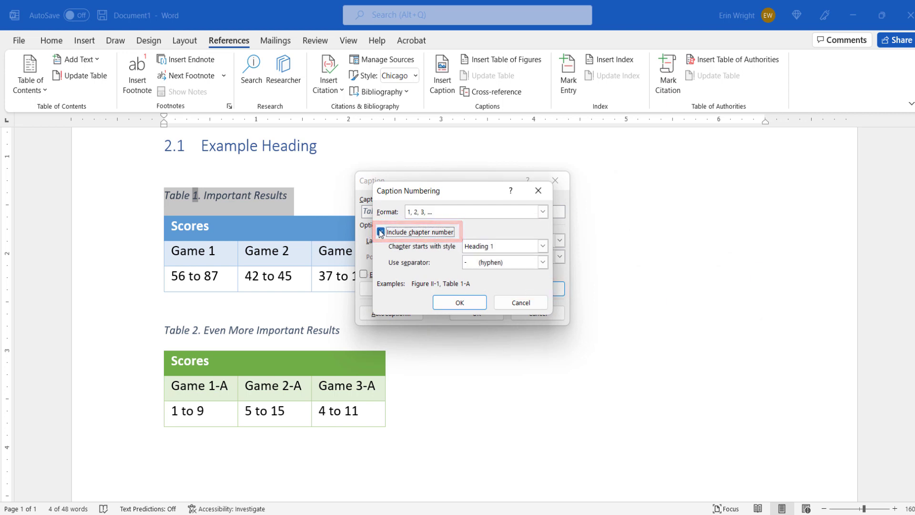
{"action": "left_click", "coordinate": [542, 247]}
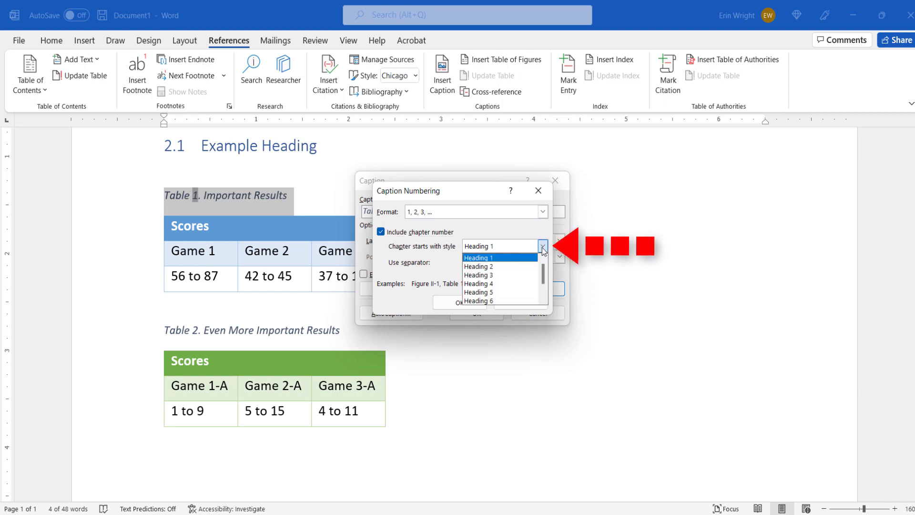
{"action": "left_click", "coordinate": [516, 268]}
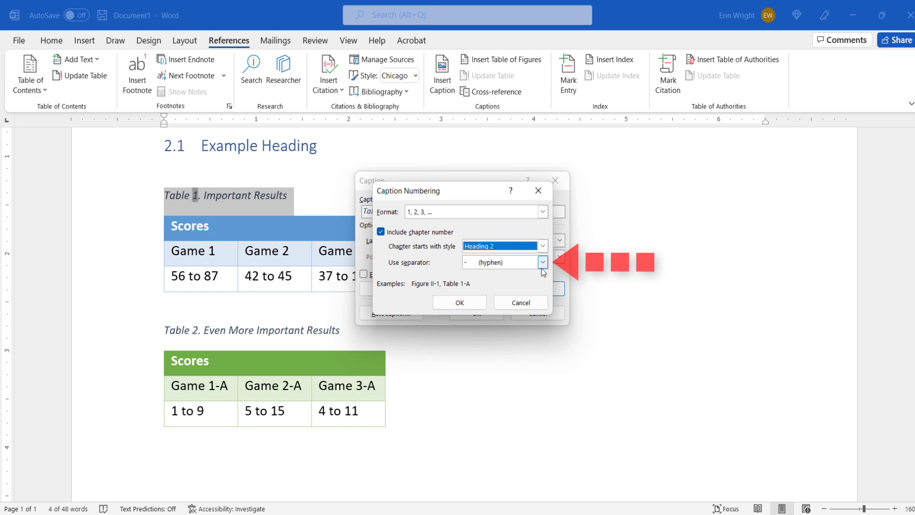
{"action": "left_click", "coordinate": [543, 262]}
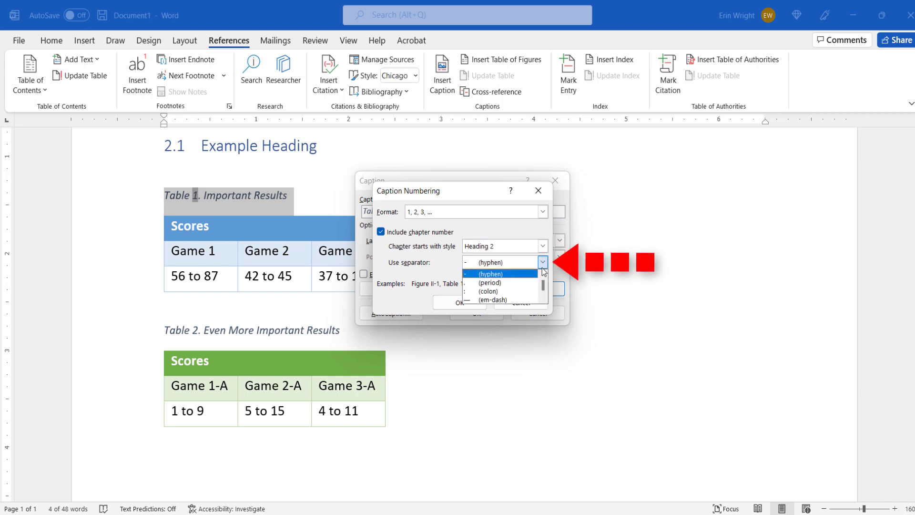
{"action": "left_click", "coordinate": [542, 268]}
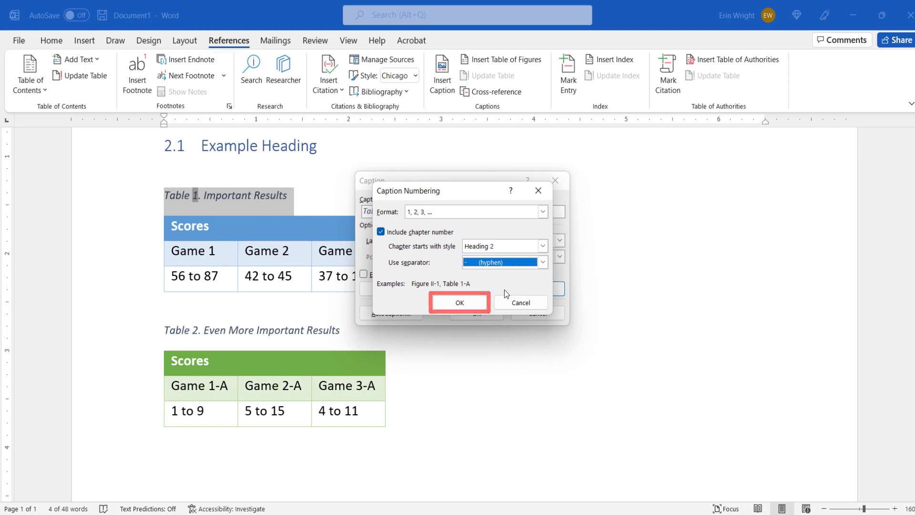
{"action": "left_click", "coordinate": [463, 303]}
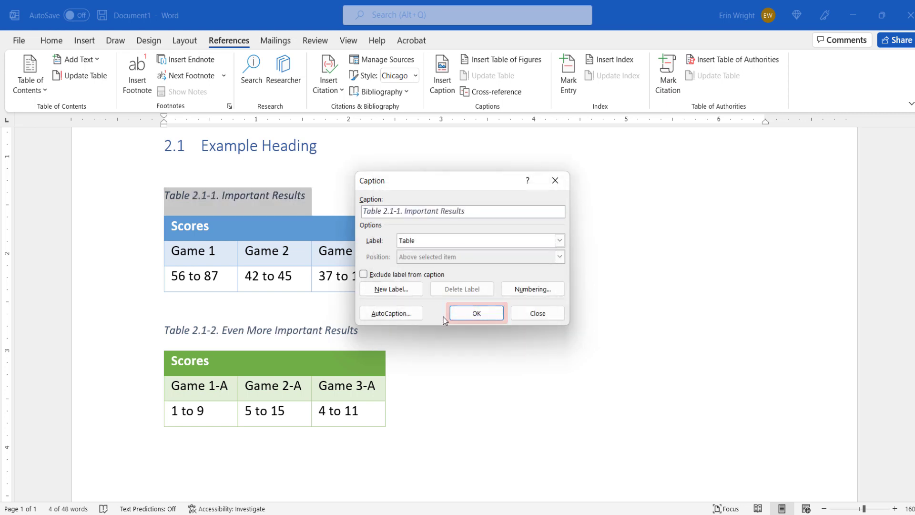
{"action": "left_click", "coordinate": [457, 314]}
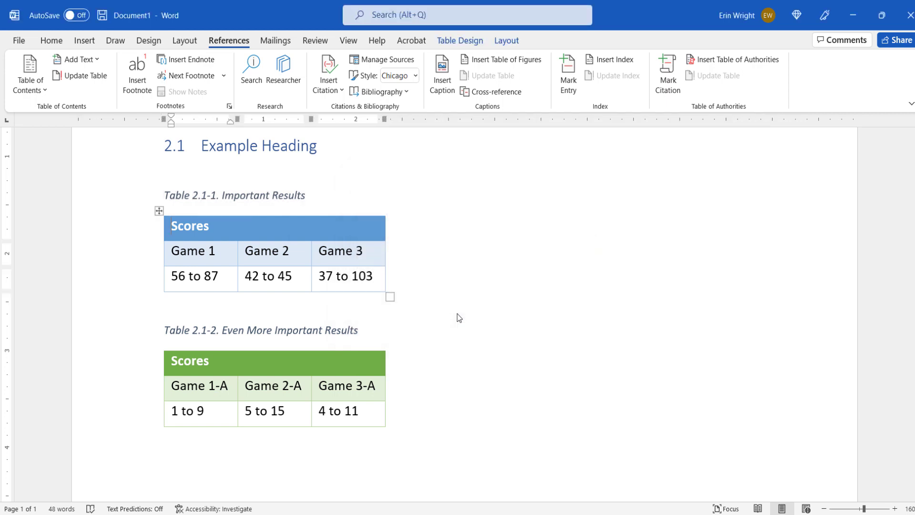